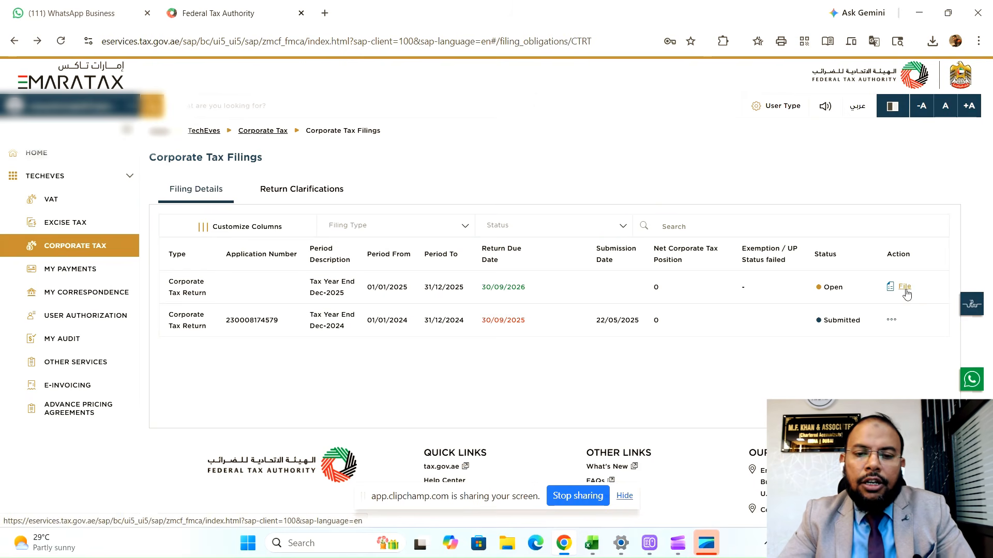
Step: Start filing the Corporate Tax Return for the year ending Dec-2025, accepting the legal entity notice and confirming the instructions
click(905, 289)
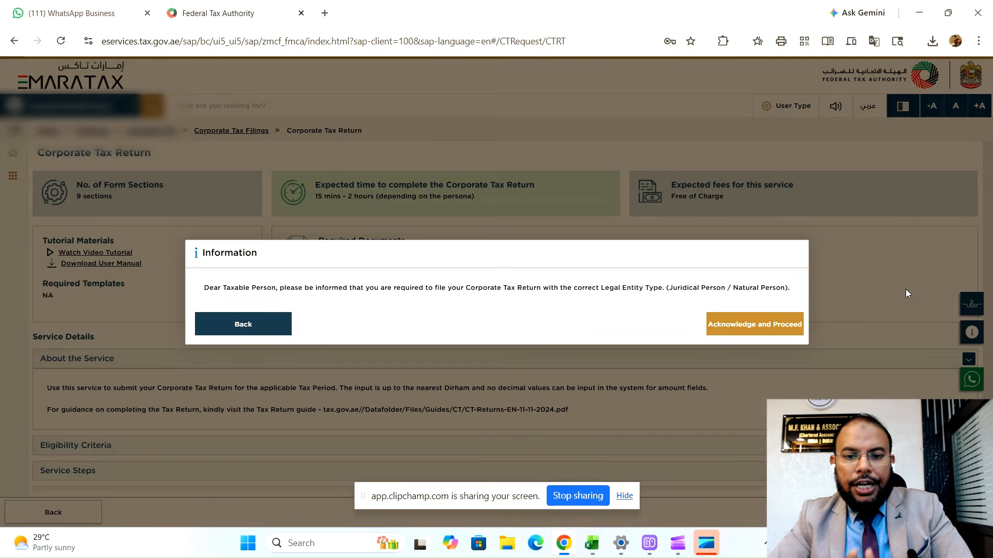
click(770, 331)
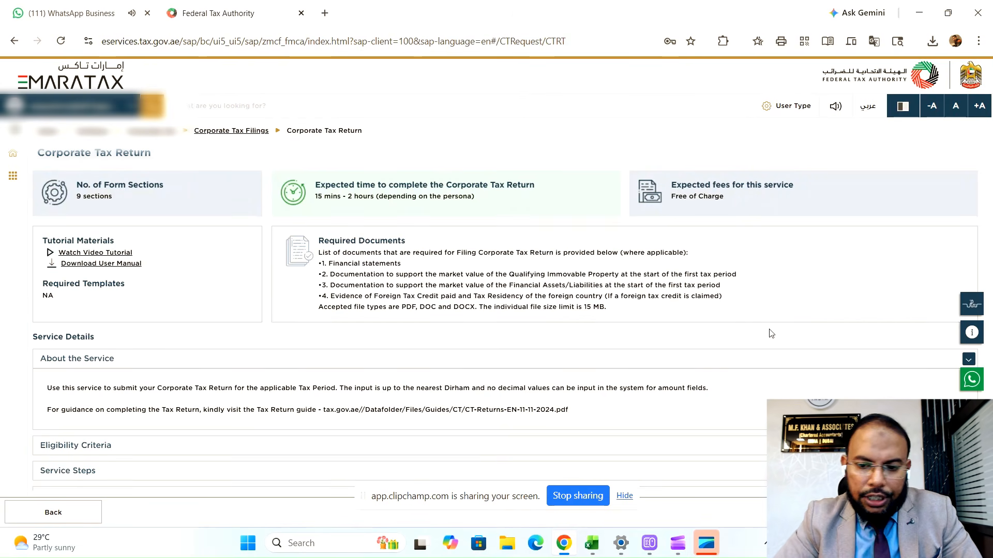
scroll(458, 326, down, 2)
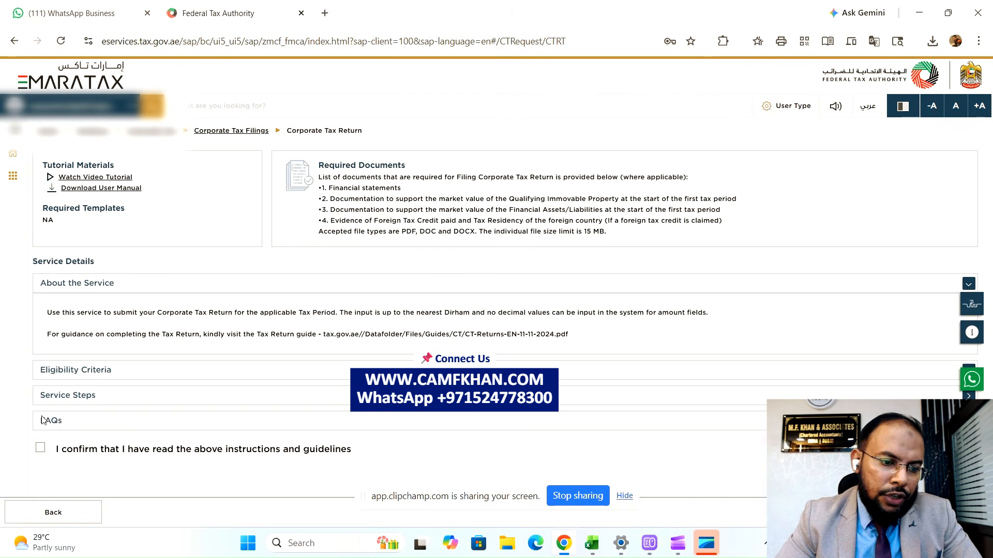
click(40, 449)
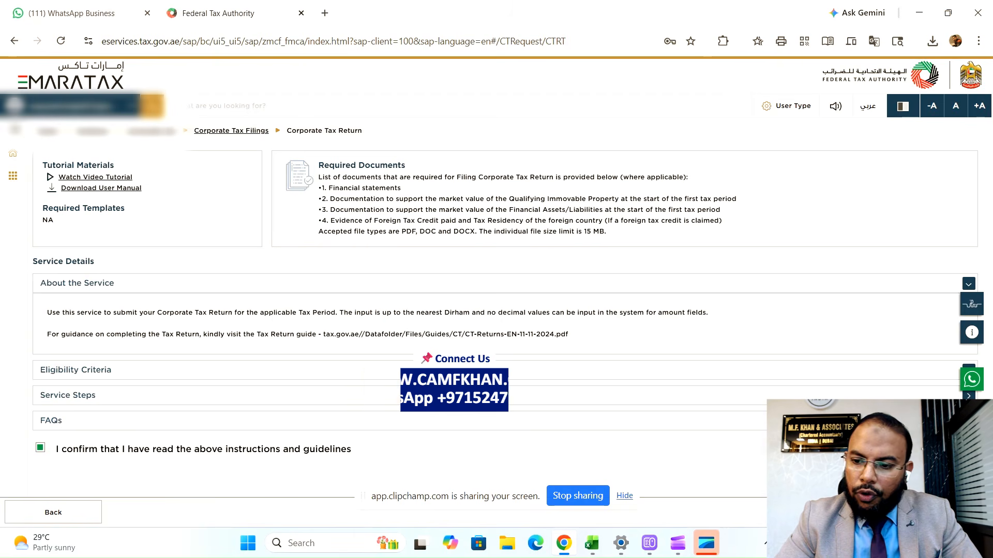
click(939, 513)
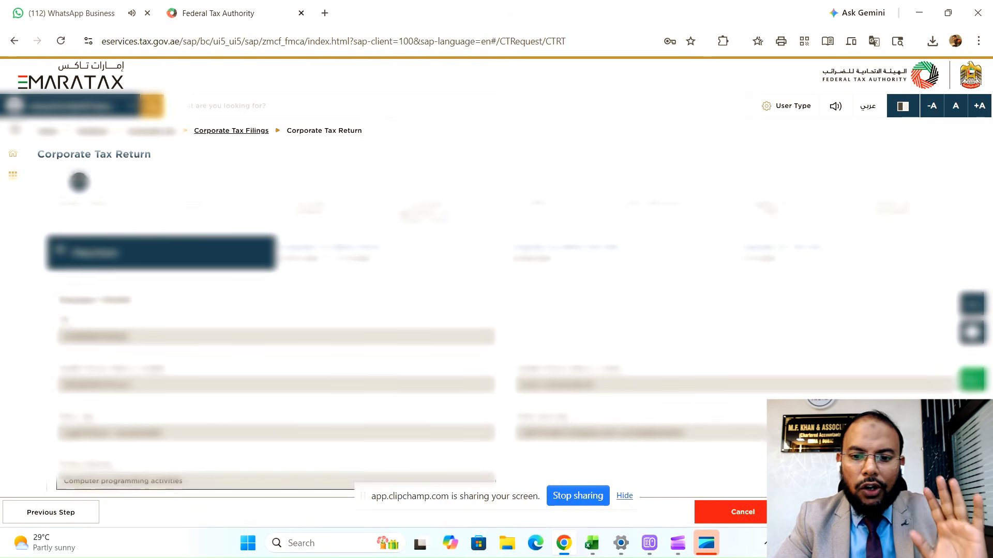
Step: Under Taxable Person Information, answer No to being a partner in Unincorporated Partnerships and No to the government entity or extractive business question
scroll(507, 331, down, 10)
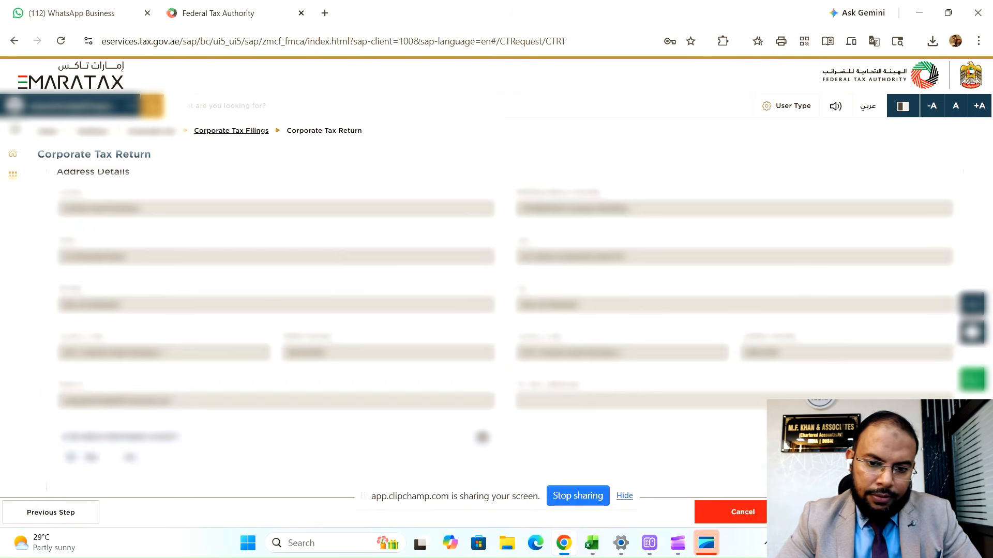
scroll(496, 310, down, 4)
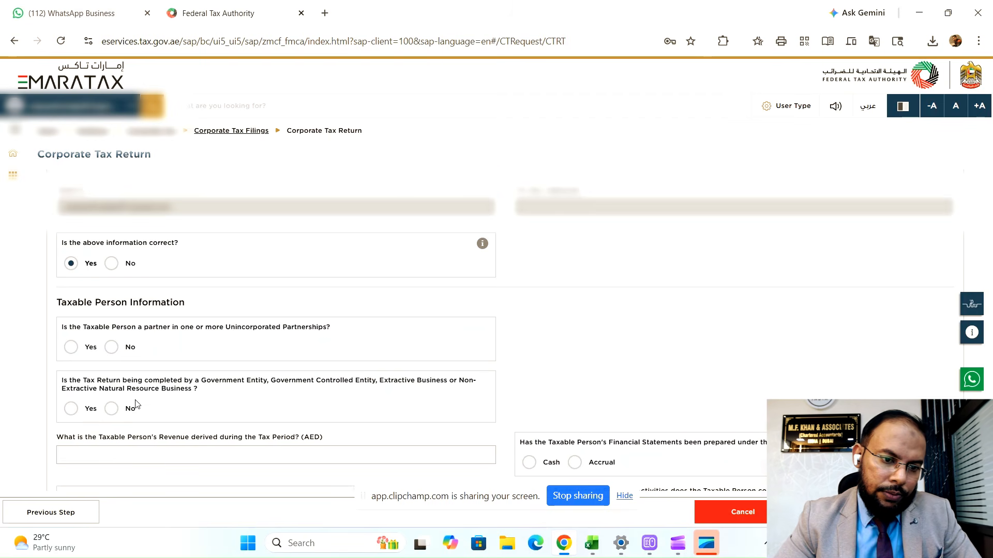
click(110, 348)
scroll(337, 404, down, 1)
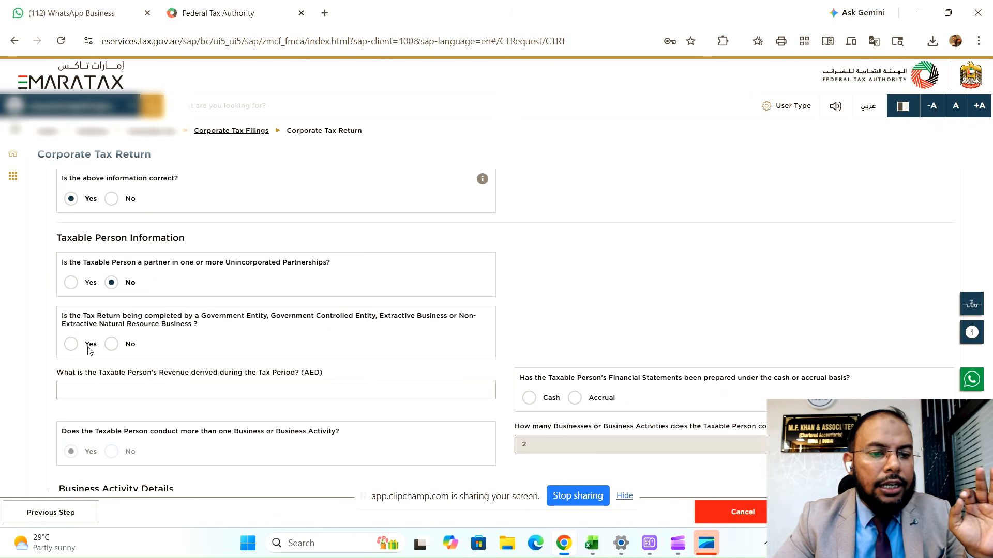
click(111, 344)
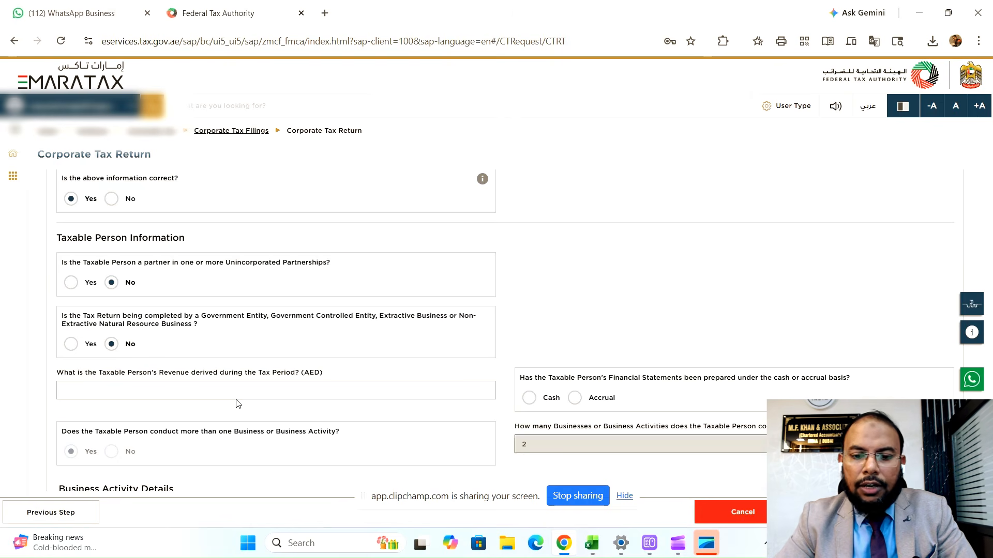
Step: Look up the gross revenue in the Drafted FS workbook in Excel and enter 27396 as the return's revenue for the tax period
click(593, 544)
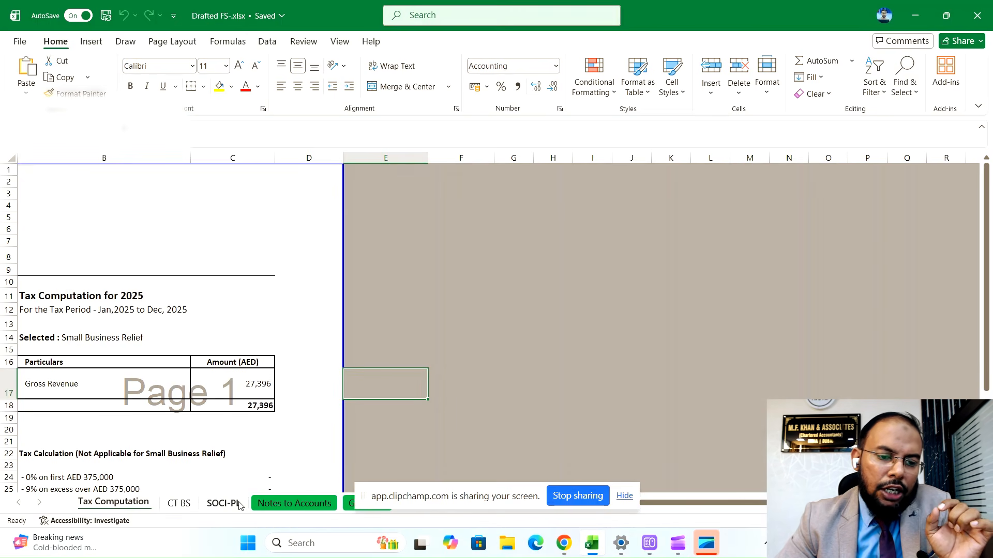
click(255, 383)
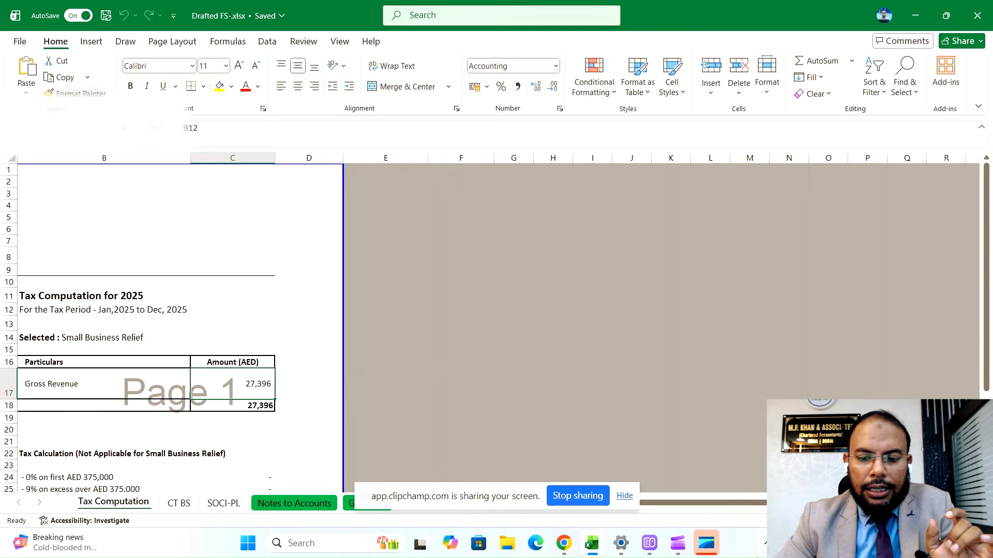
click(563, 543)
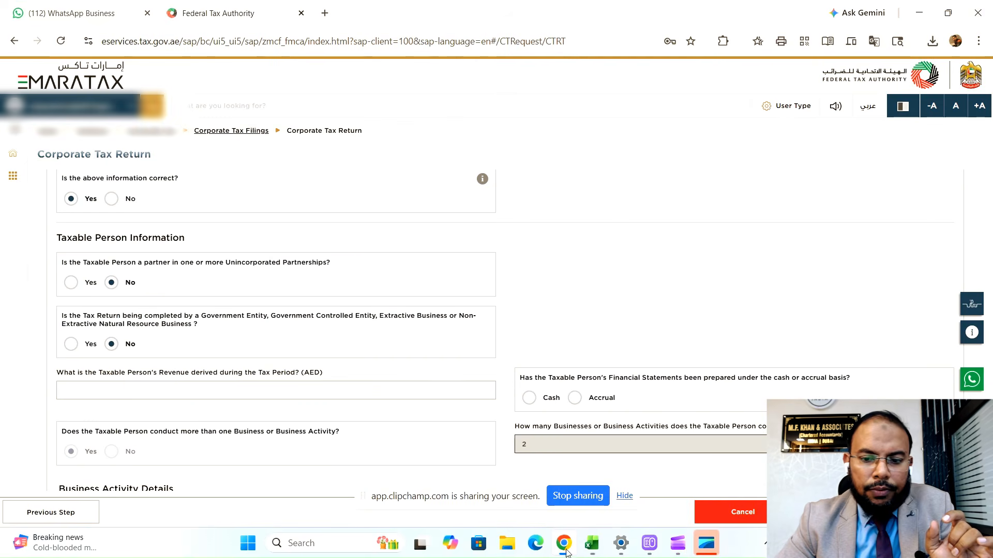
click(360, 388)
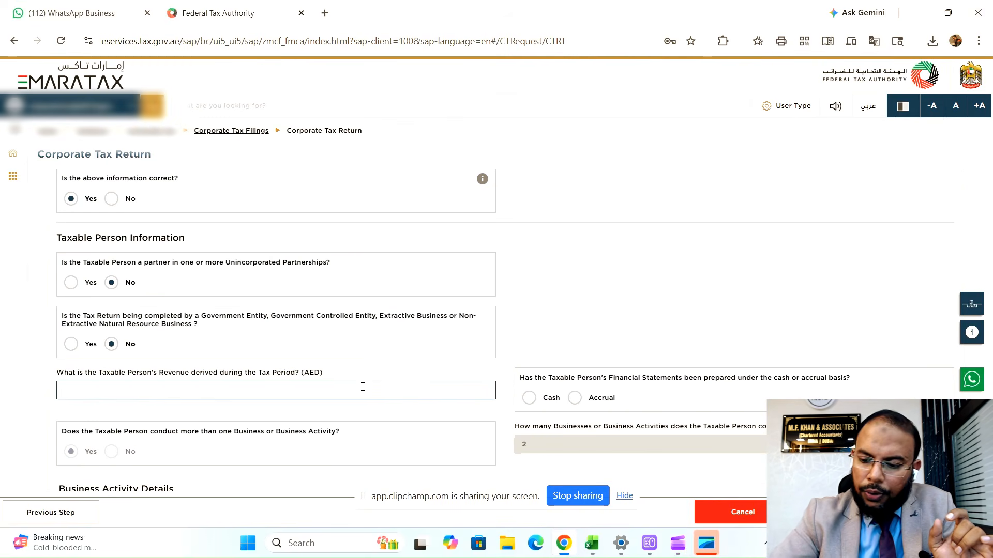
text(27)
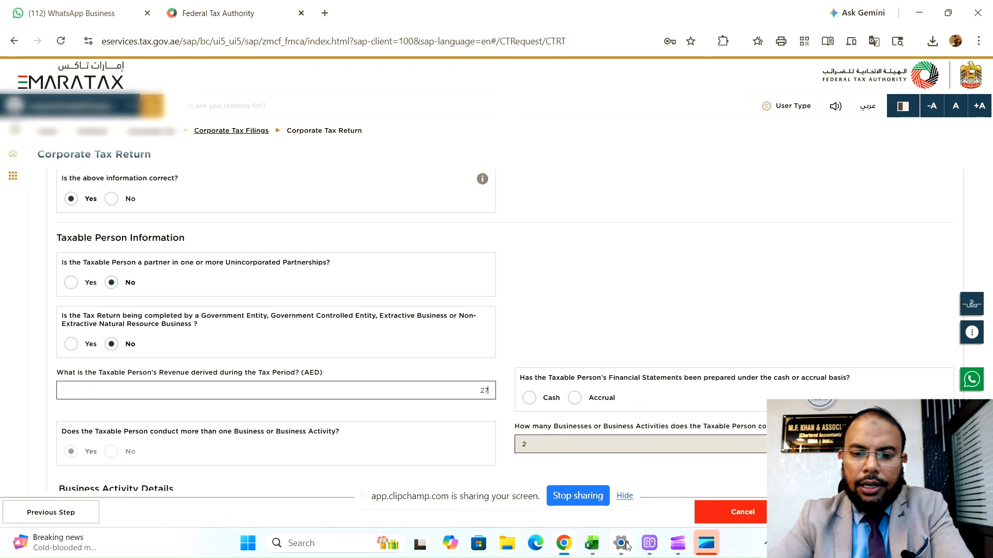
text(9)
key(alt+Tab)
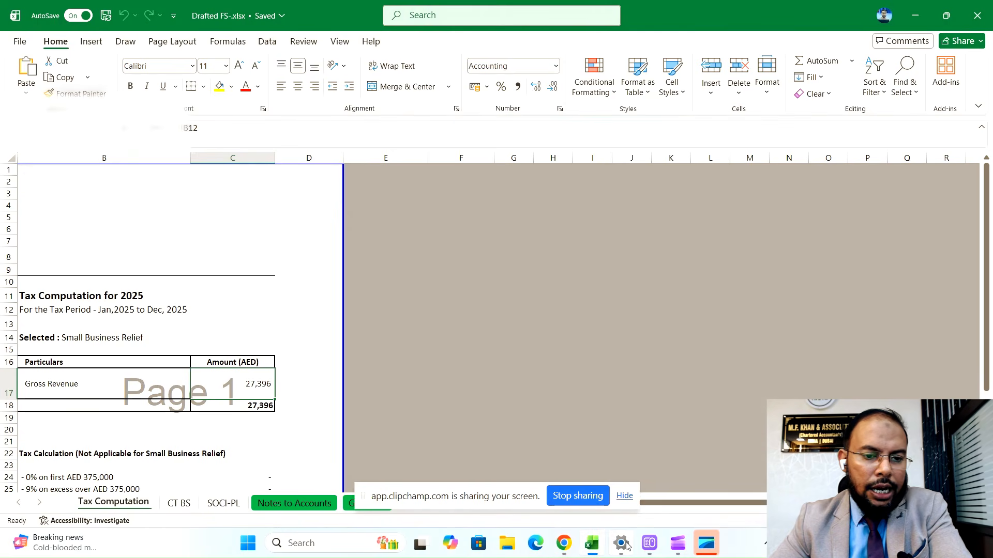
key(alt+Tab)
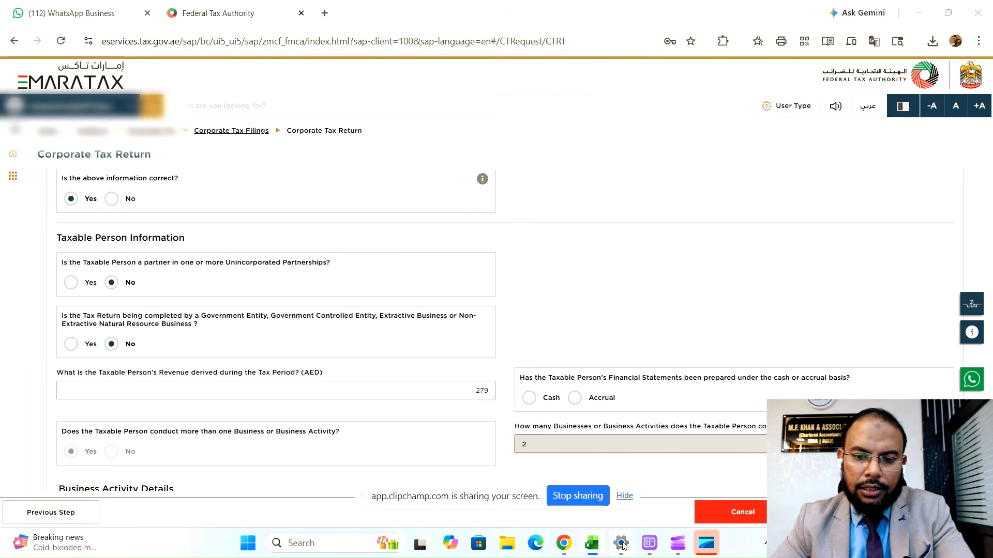
key(BackSpace)
text(396)
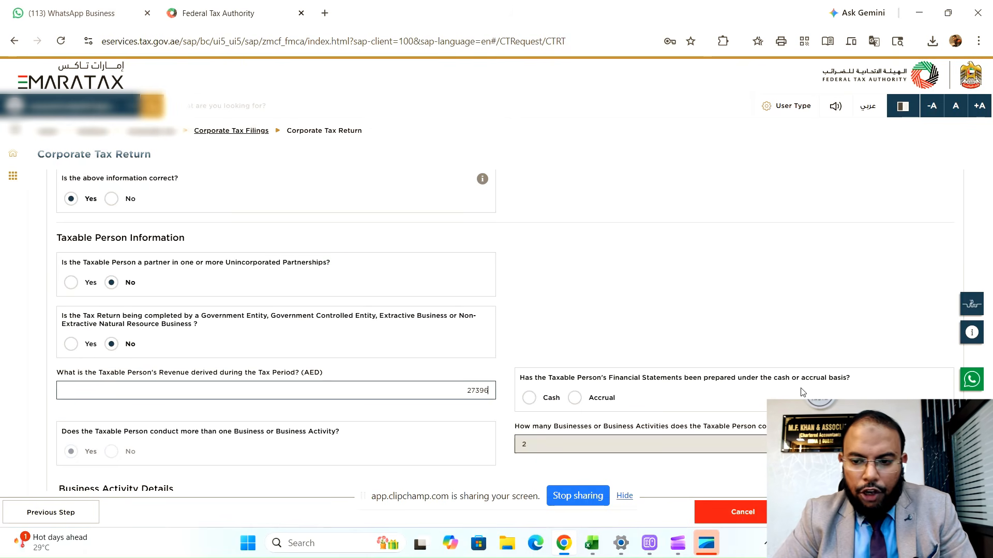
Step: Set the revenue percentage of Computer programming activities to 90 and save it
scroll(603, 435, down, 3)
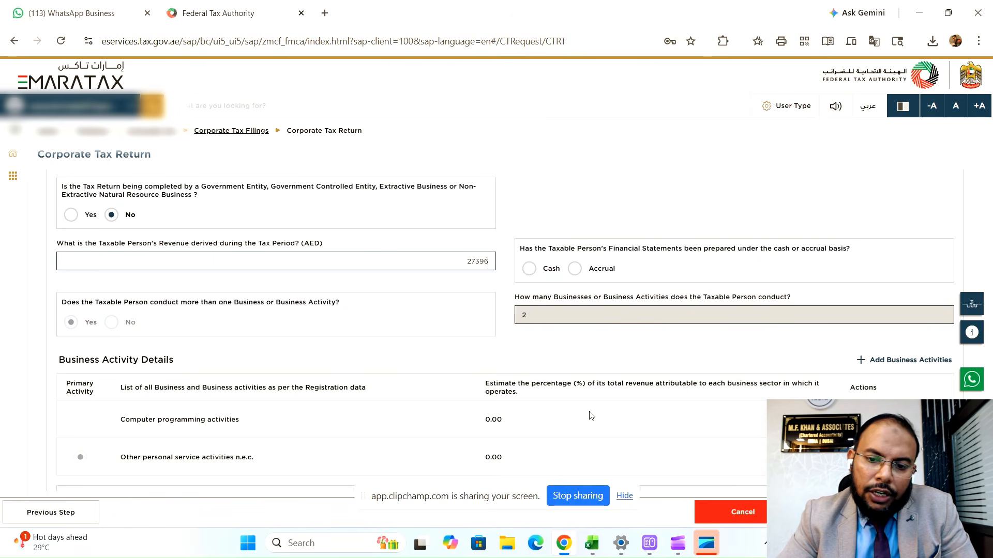
scroll(517, 362, down, 3)
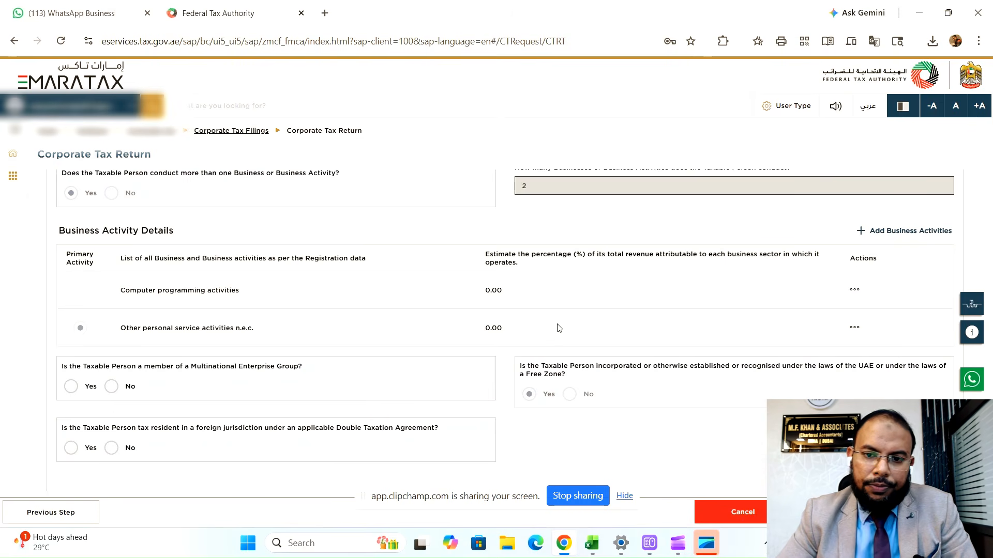
click(854, 291)
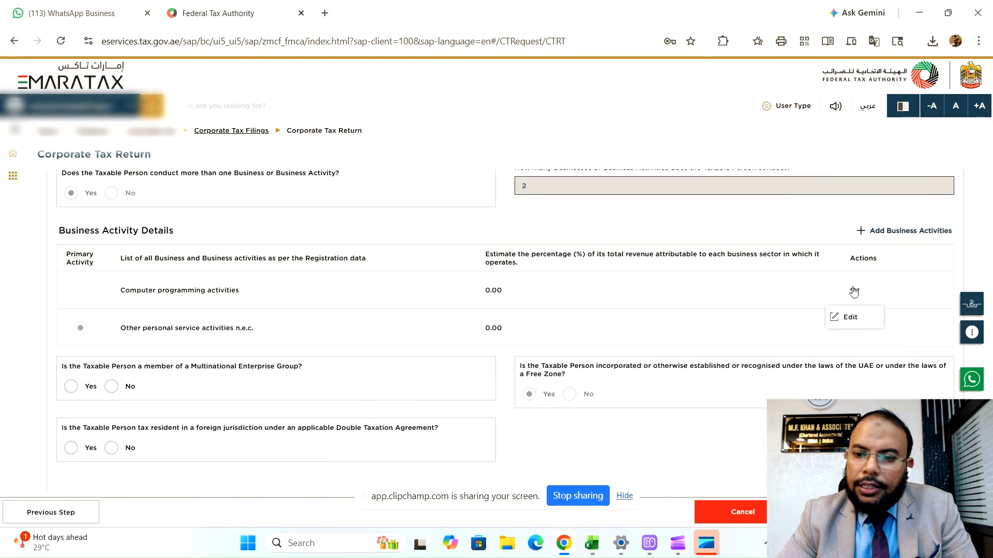
click(848, 321)
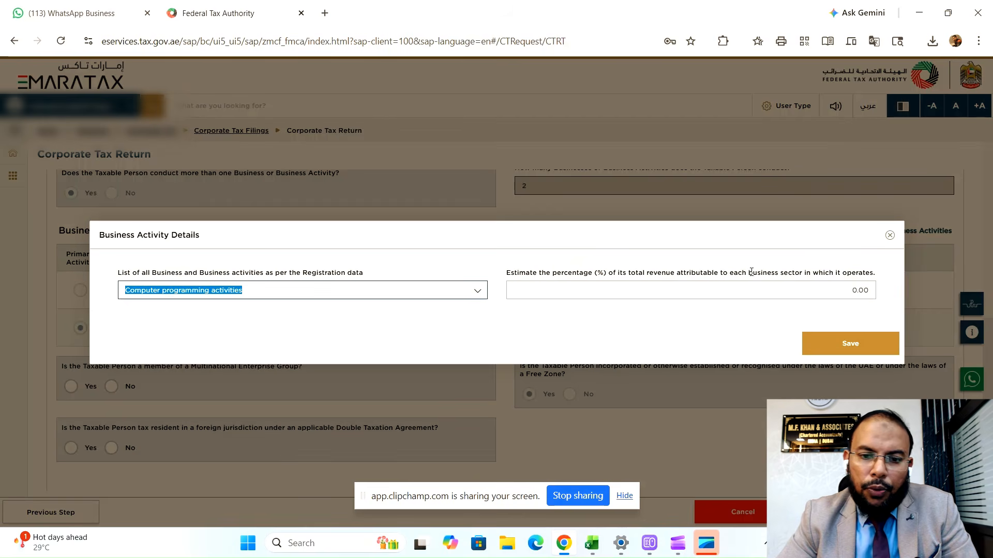
click(836, 287)
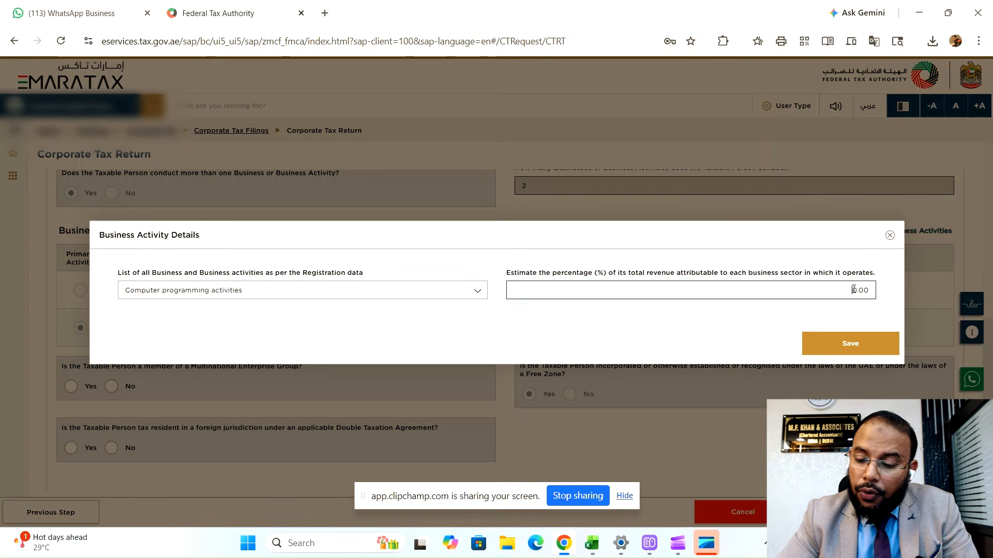
key(BackSpace)
text(90)
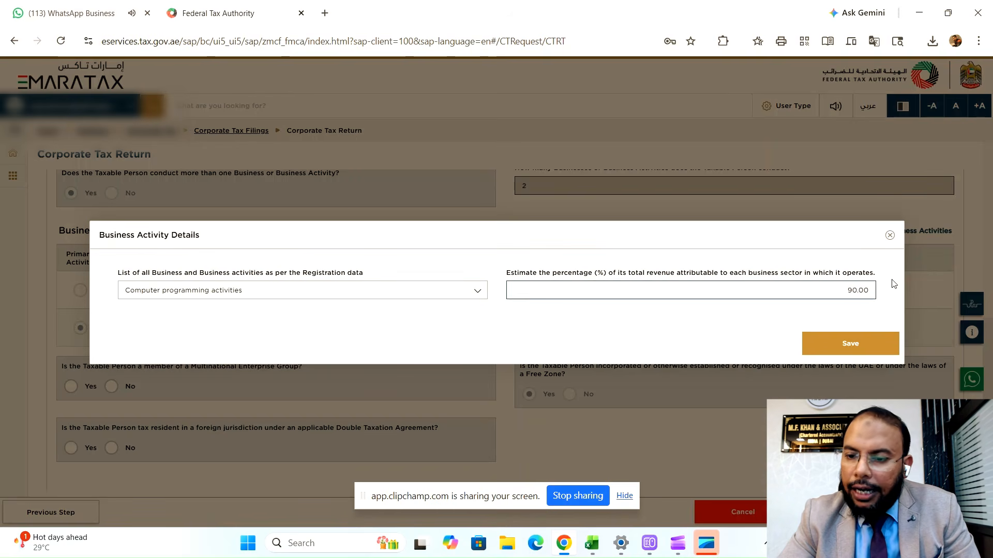
click(851, 345)
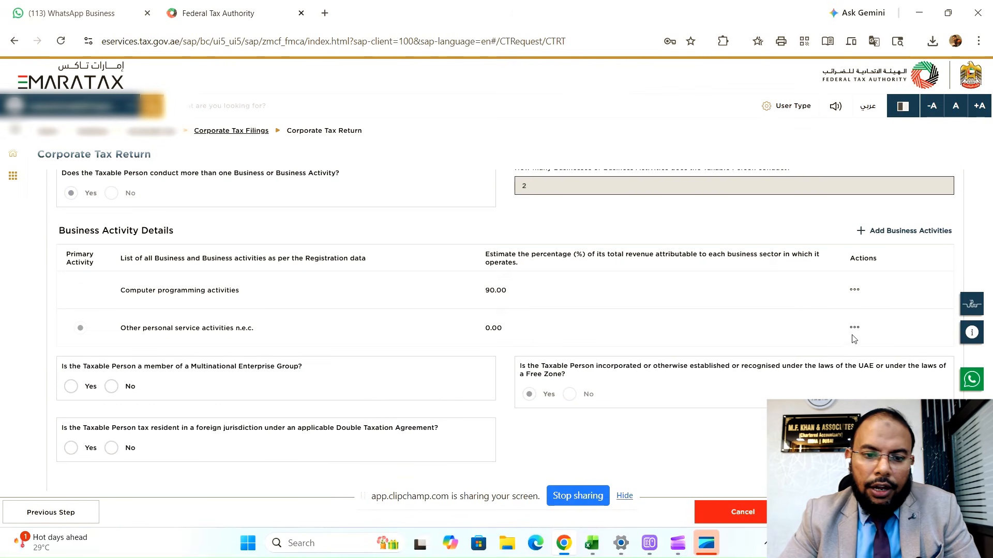
Step: Set the revenue percentage of Other personal service activities n.e.c. to 10 and save it
click(854, 328)
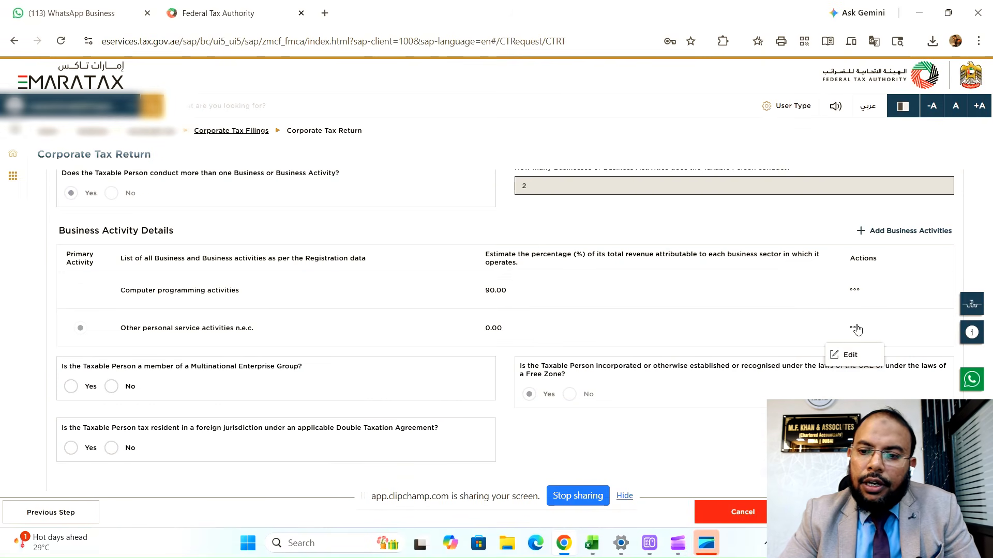
click(850, 356)
click(848, 290)
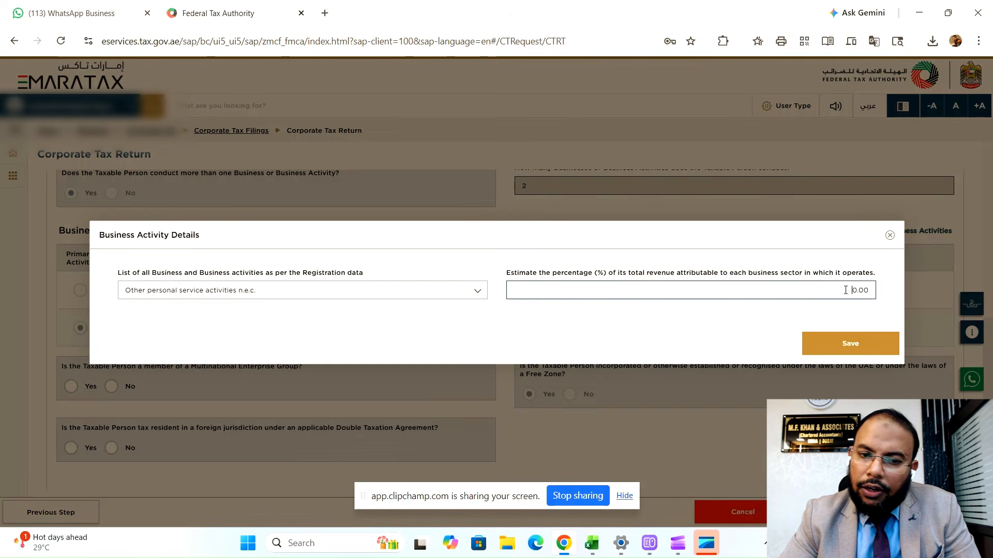
drag(859, 290, 852, 290)
text(10)
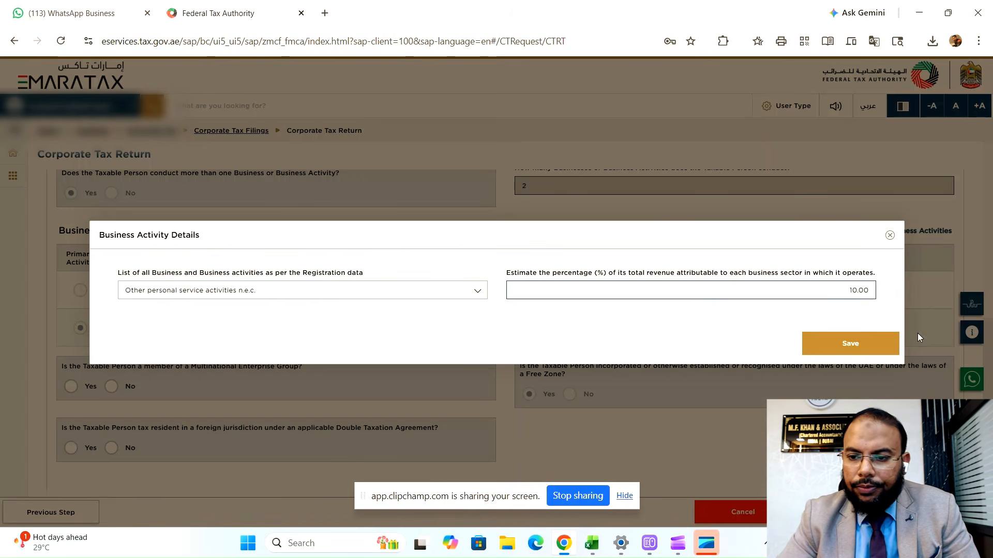
click(851, 344)
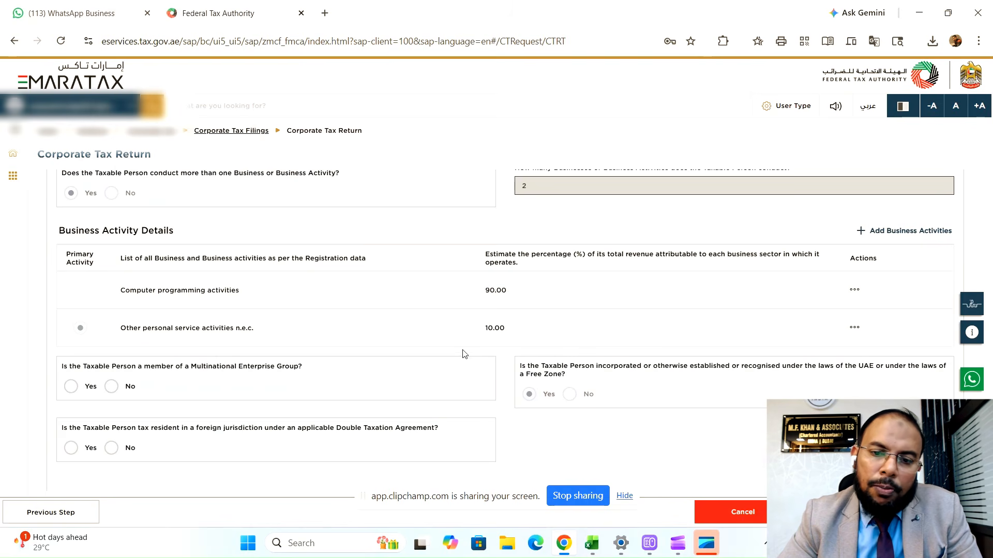
Step: Answer No to Multinational Enterprise Group membership and No to foreign tax residency under a Double Taxation Agreement
scroll(326, 341, down, 1)
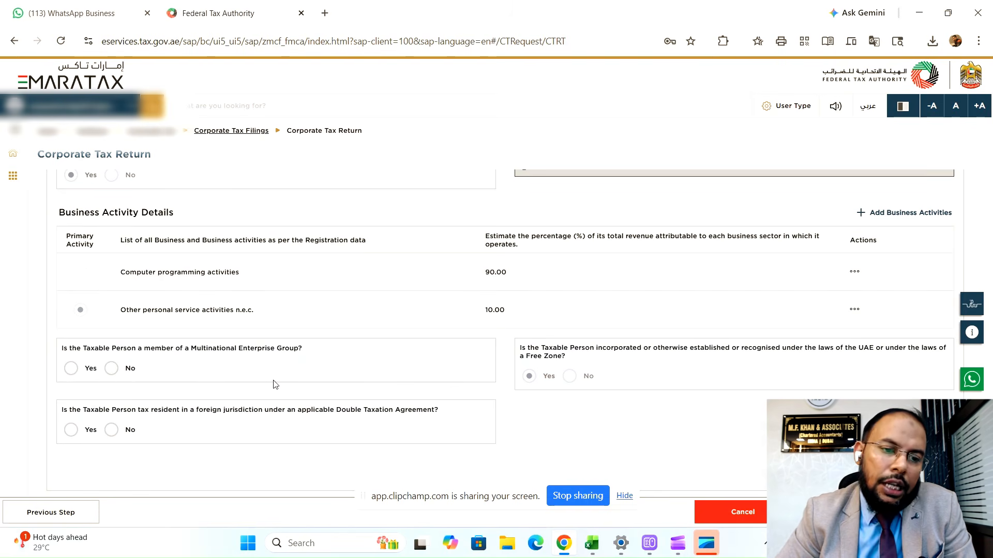
click(112, 369)
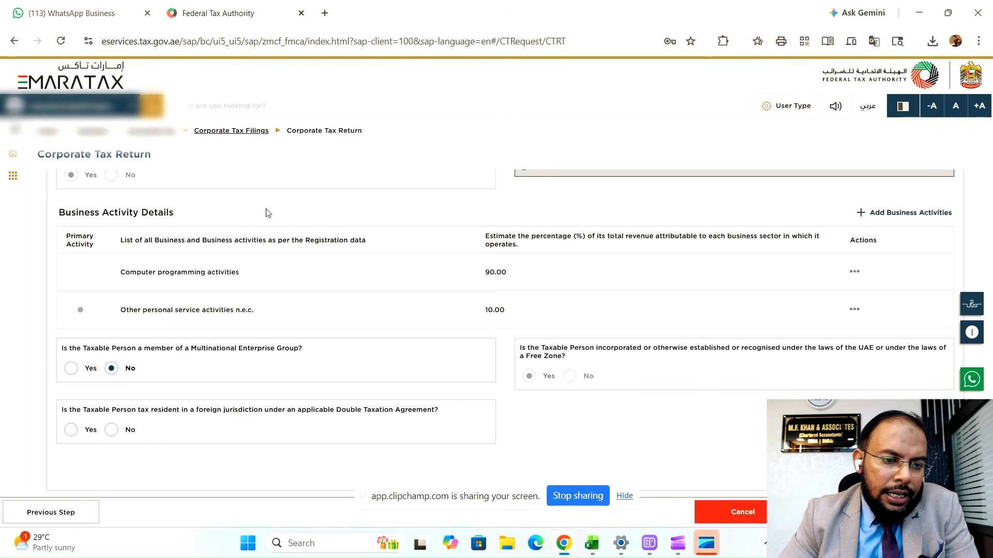
click(111, 429)
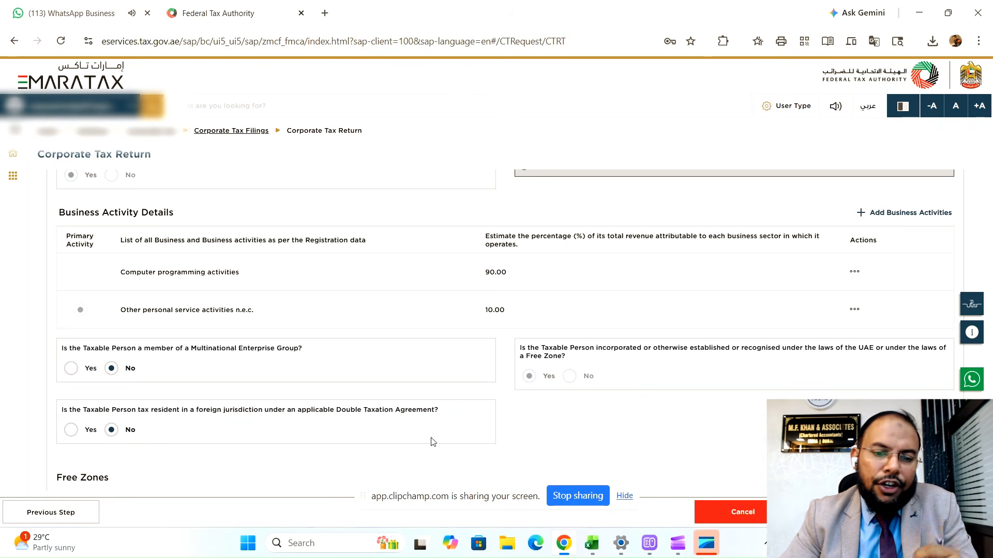
Step: Specify that the Taxable Person's financial statements have been prepared on the Accrual basis
scroll(418, 448, down, 2)
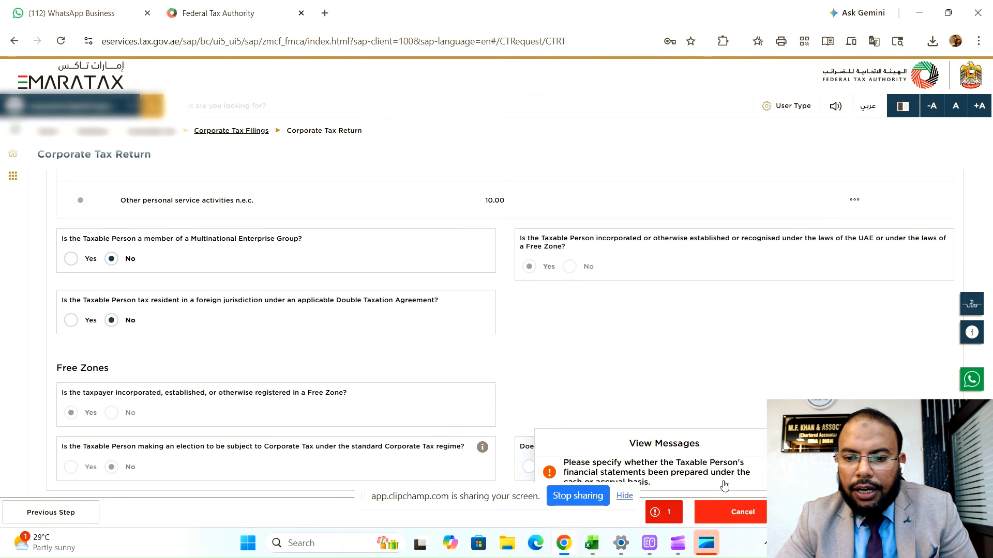
scroll(723, 381, up, 10)
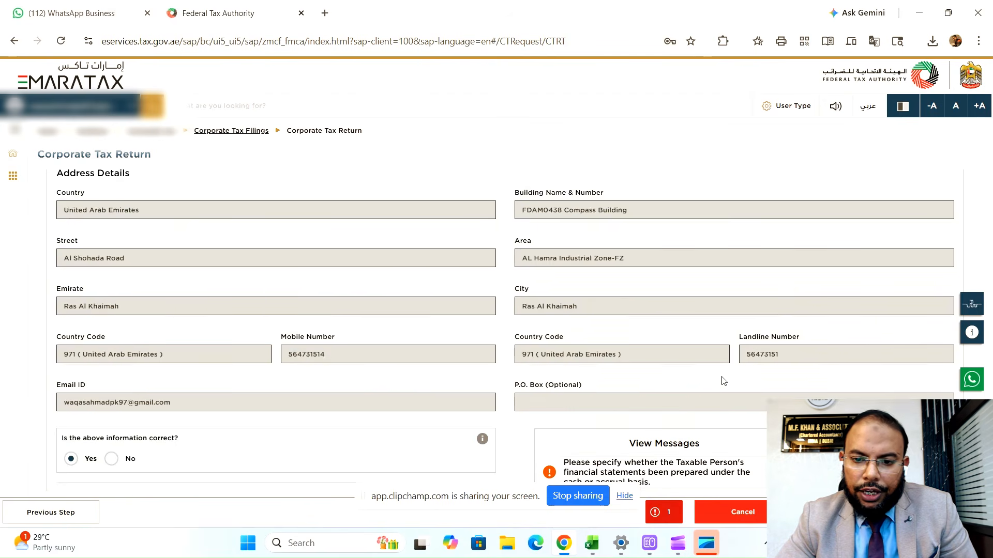
scroll(723, 382, down, 10)
click(575, 270)
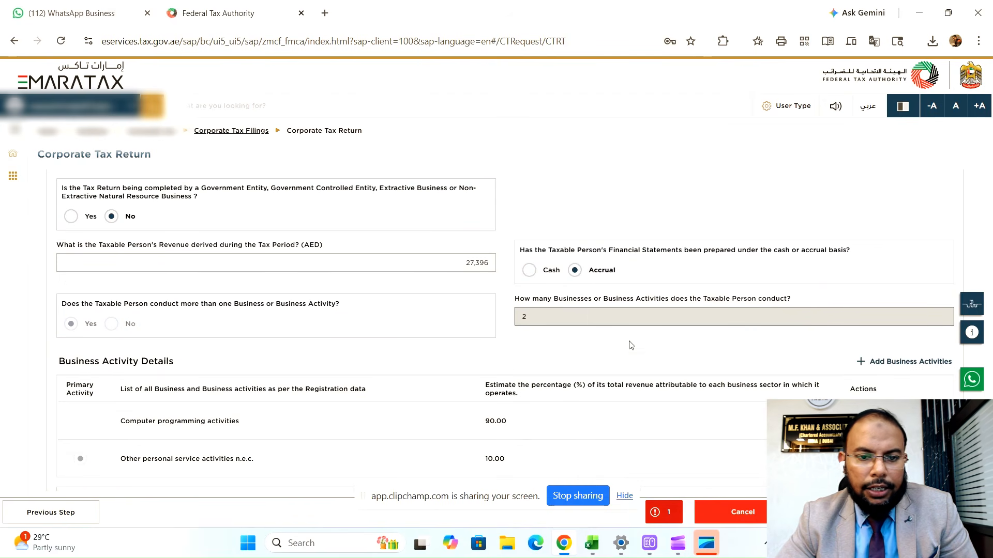
scroll(667, 352, down, 5)
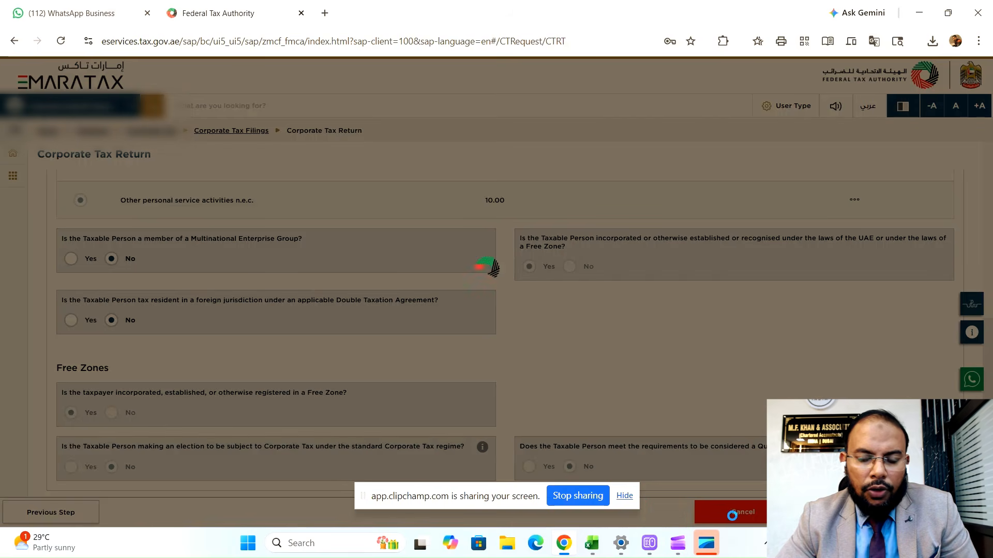
Step: Answer Yes to making an election for Small Business Relief in the Elections section of the return
click(625, 497)
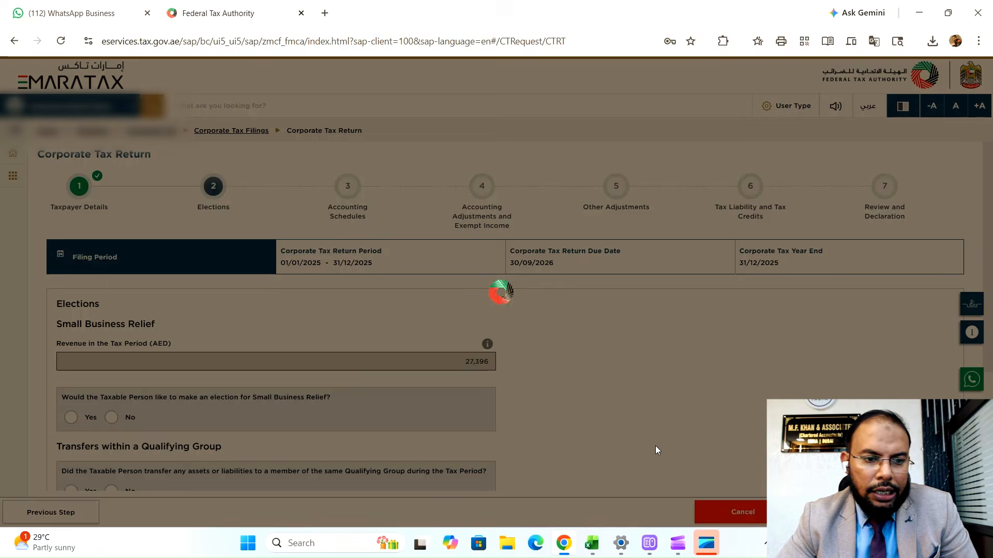
scroll(590, 373, down, 3)
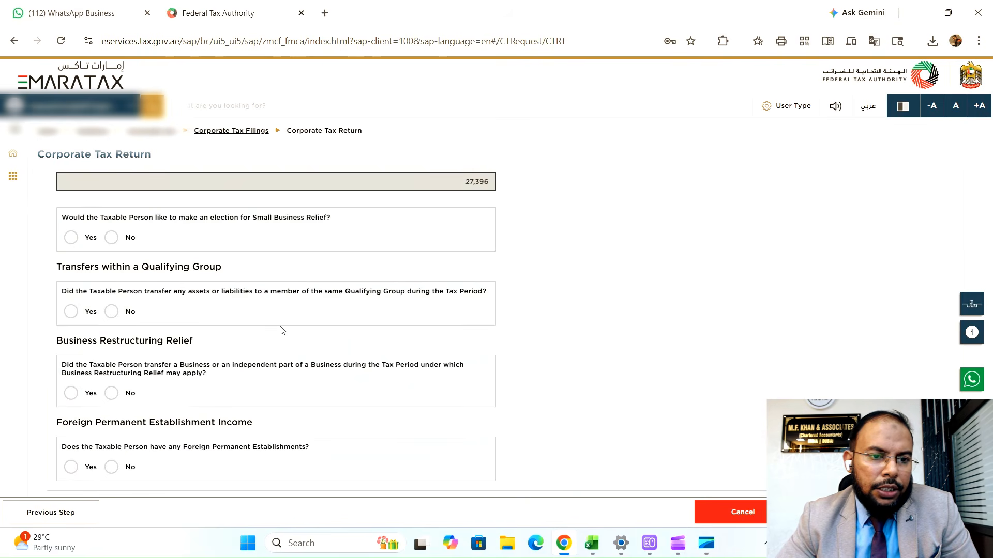
scroll(231, 279, up, 3)
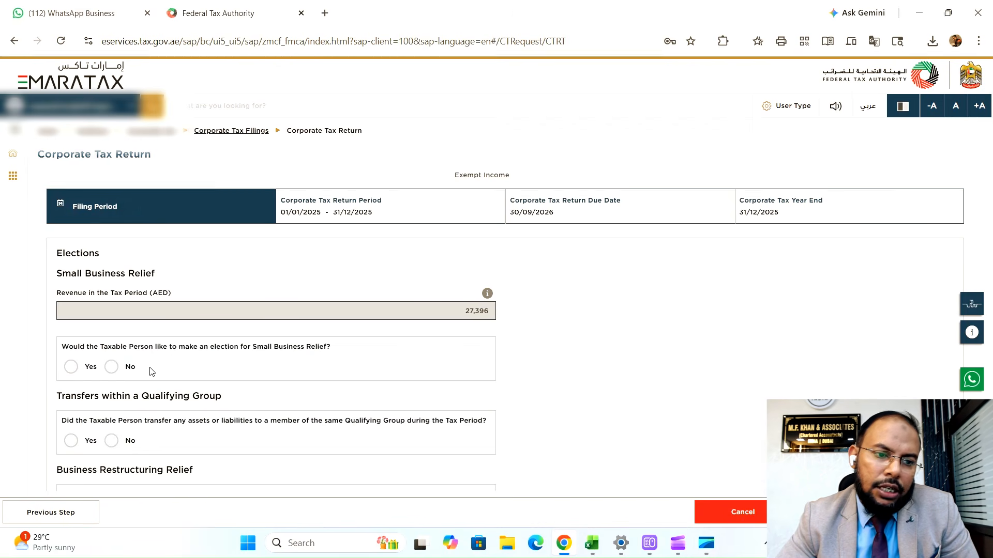
click(70, 368)
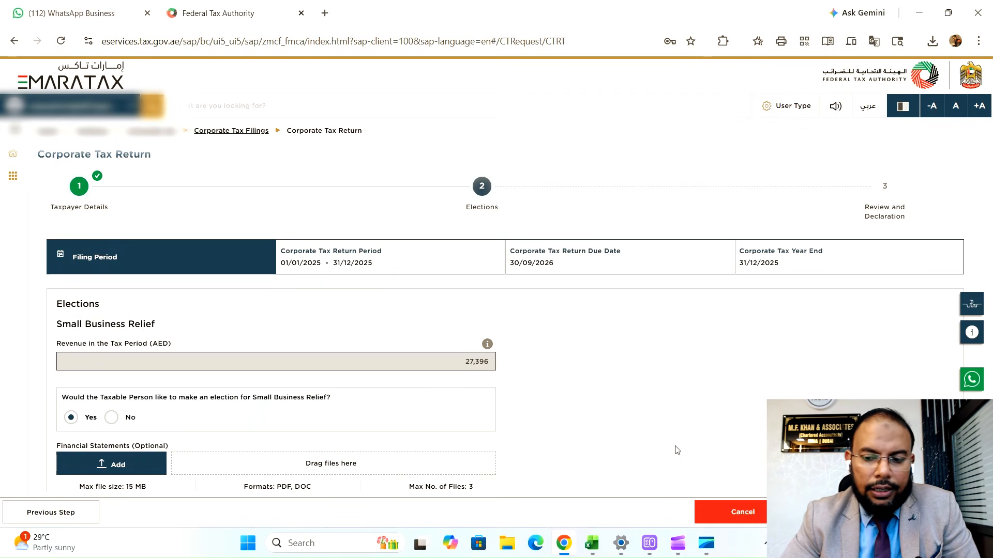
scroll(732, 464, down, 1)
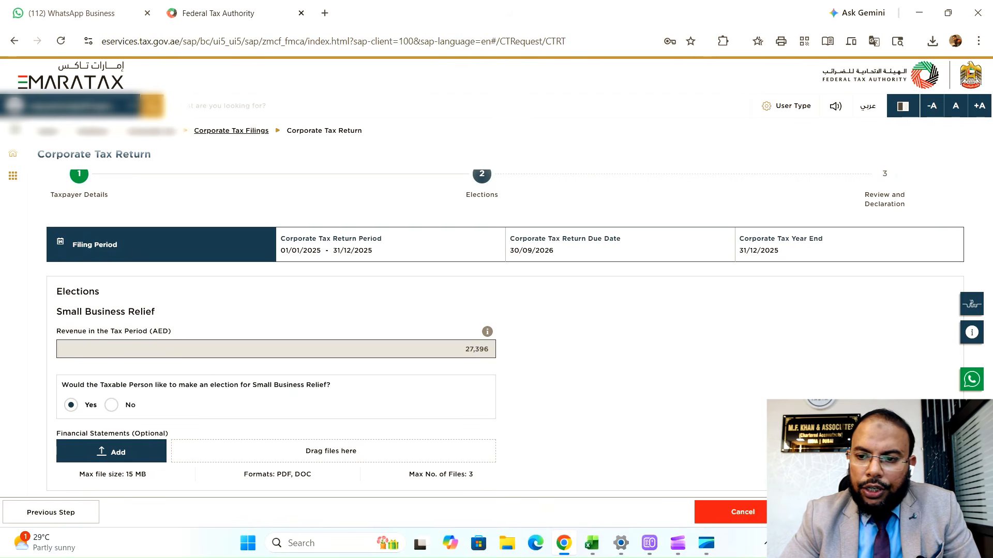
Step: Continue to the Review and Declaration stage and accept the first declaration statement below the declarant's details
click(941, 512)
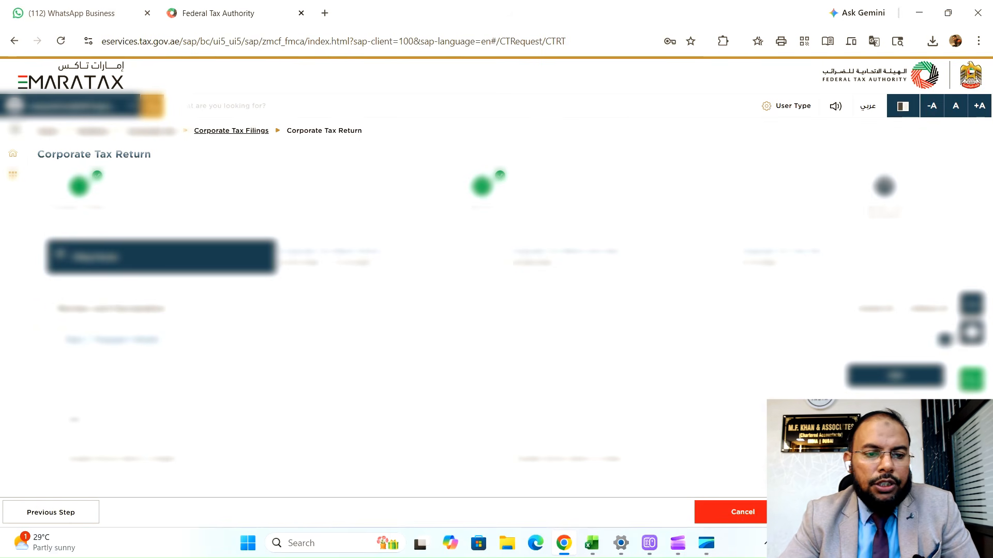
scroll(702, 373, down, 15)
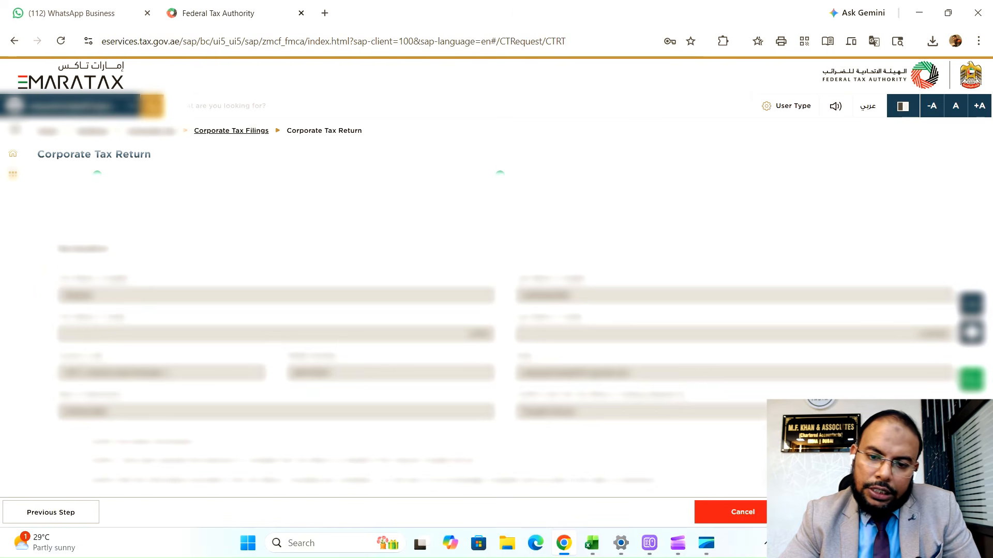
click(69, 440)
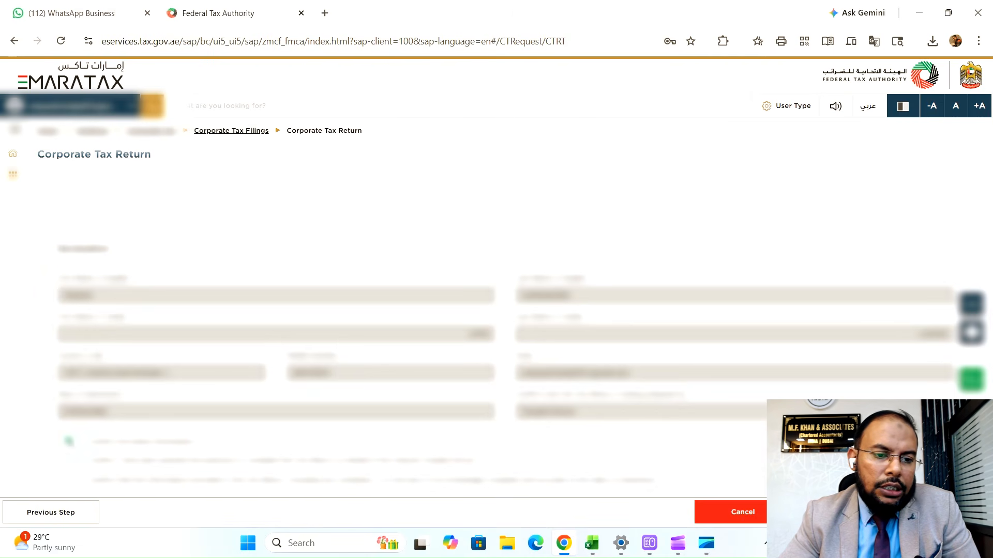